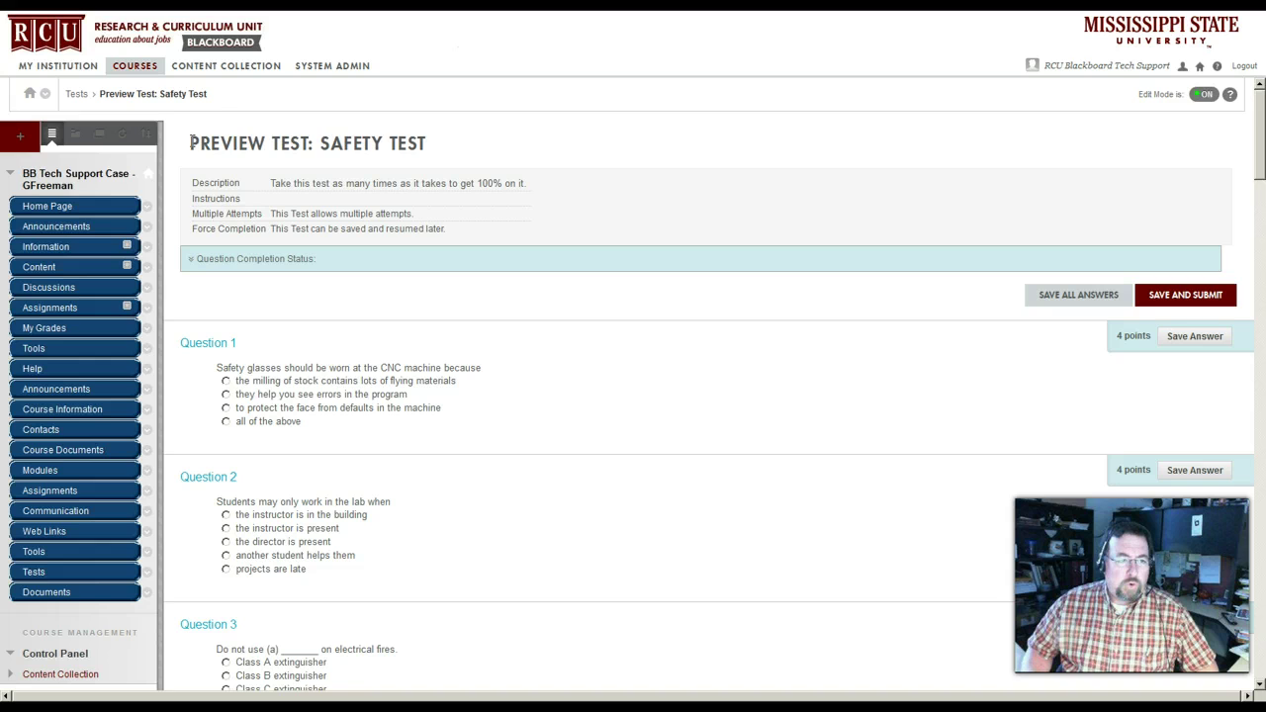
- Select and copy the entire Safety Test preview, all 25 questions, then switch toward Word
drag(194, 144, 554, 632)
right_click(554, 632)
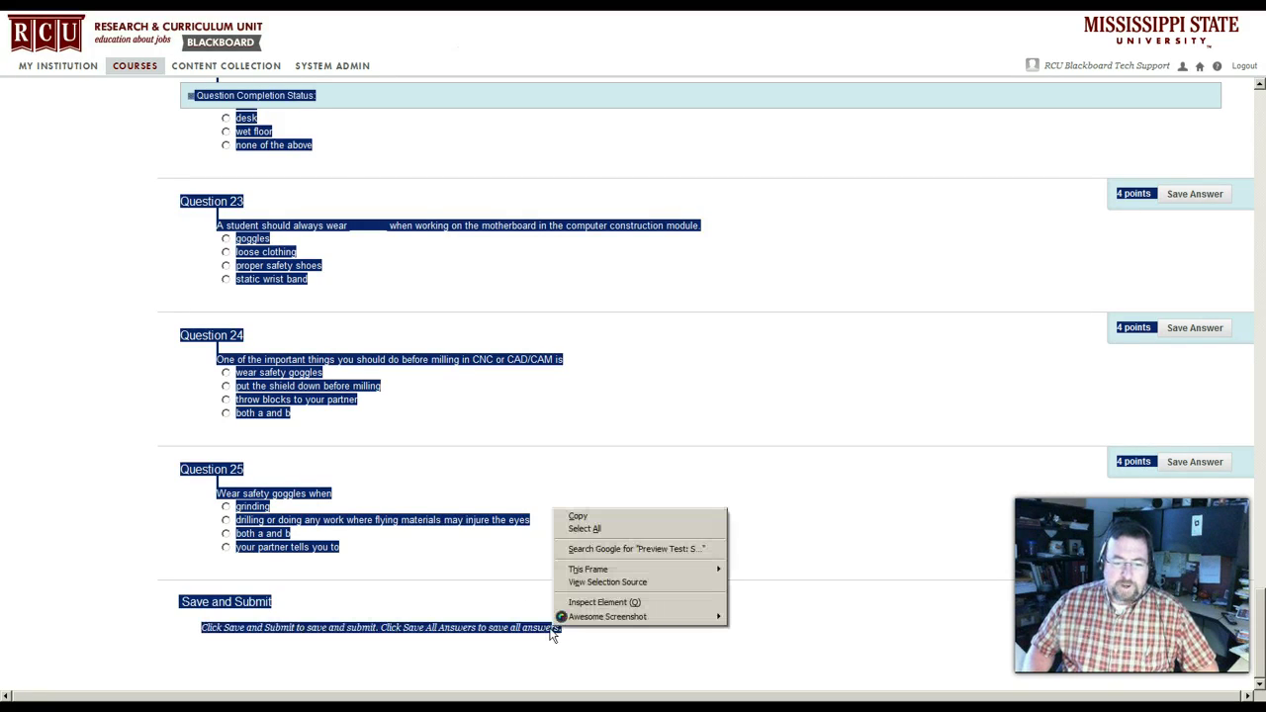
click(605, 519)
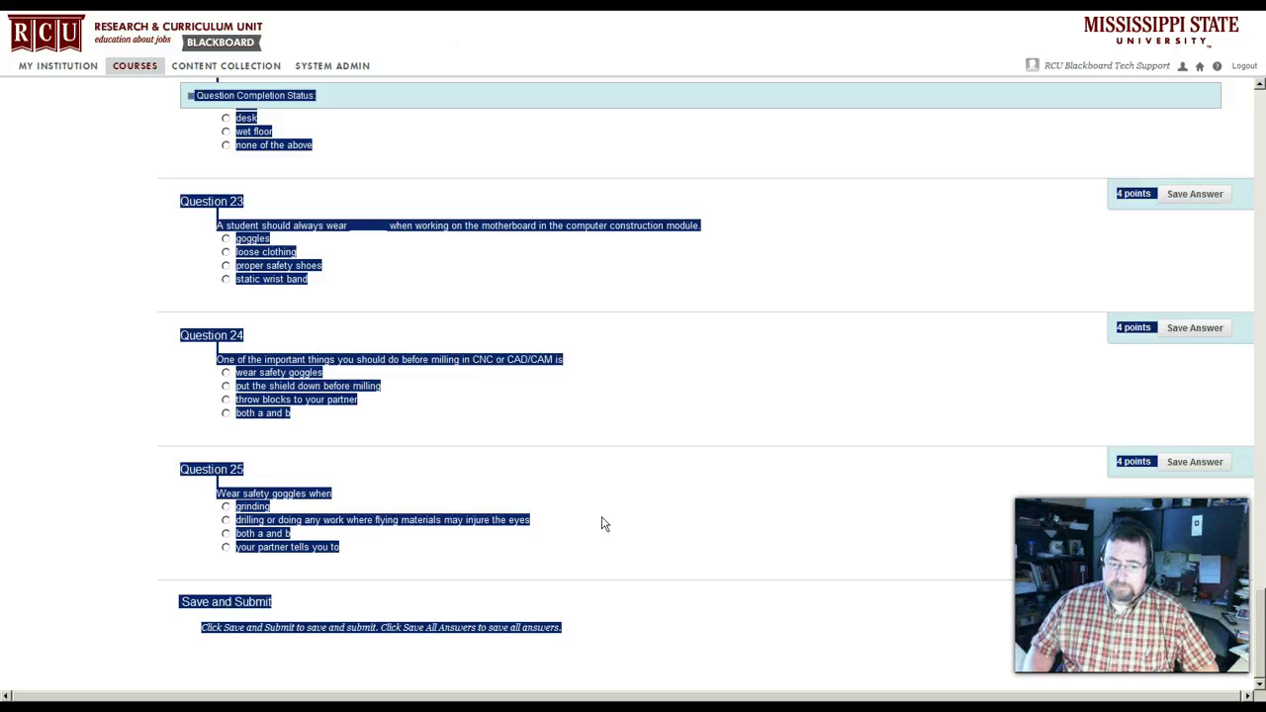
key(alt+Tab)
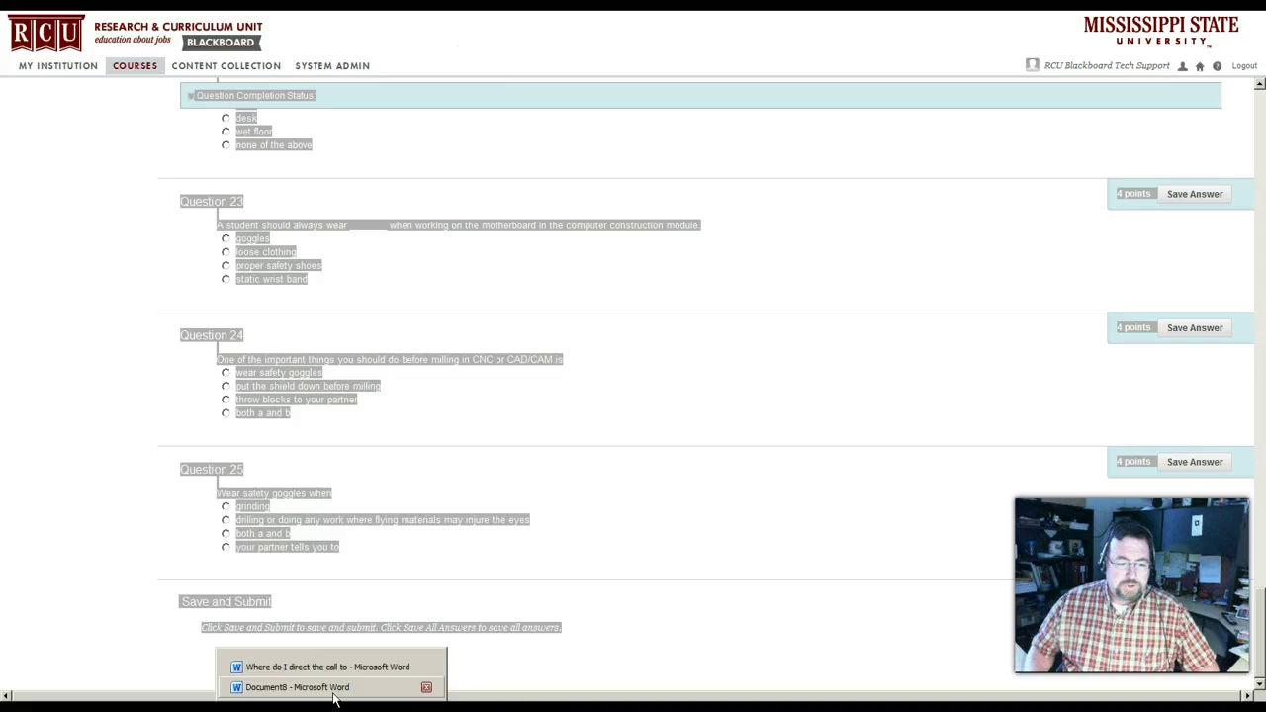
- Paste the copied Safety Test into blank Document8, keeping its source formatting
click(334, 692)
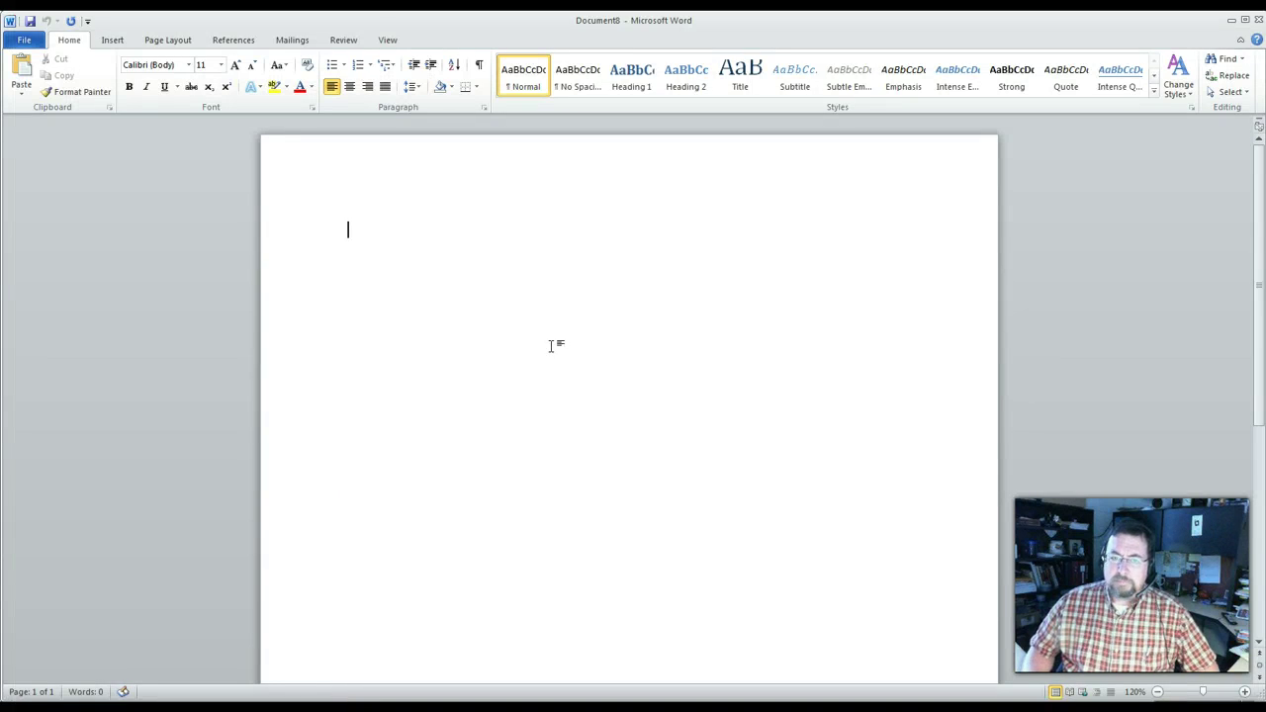
right_click(396, 294)
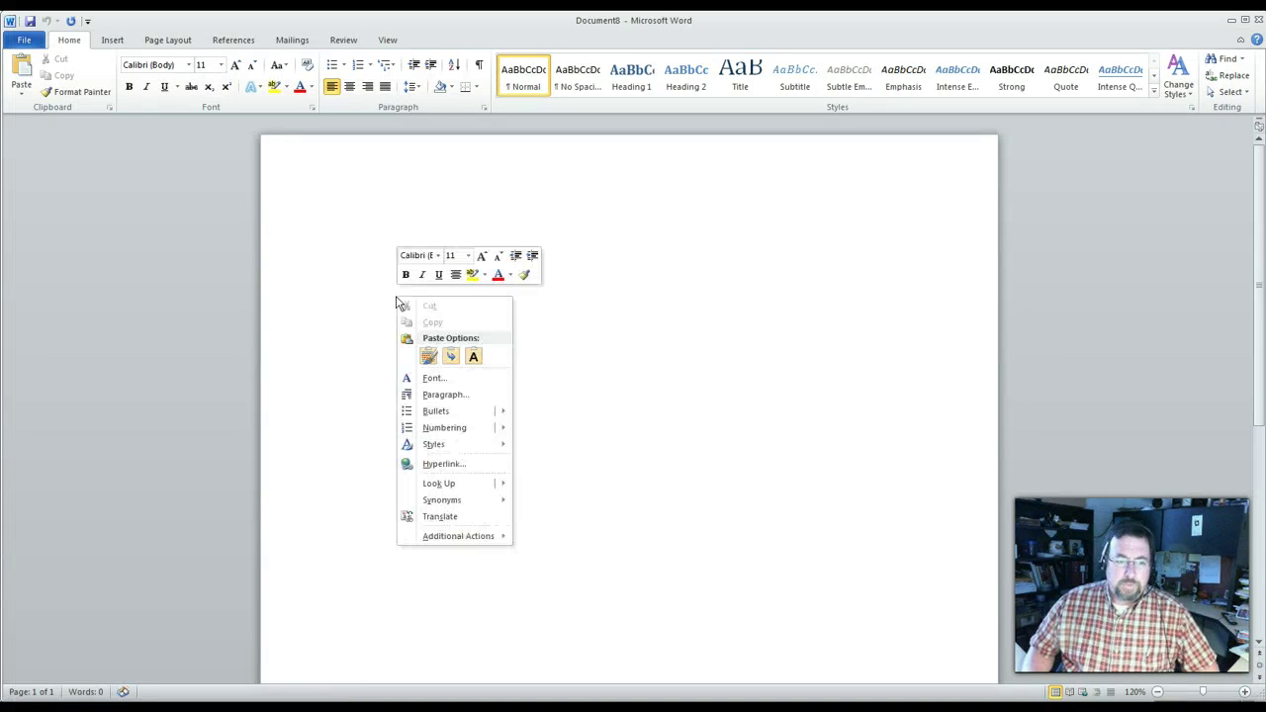
click(428, 362)
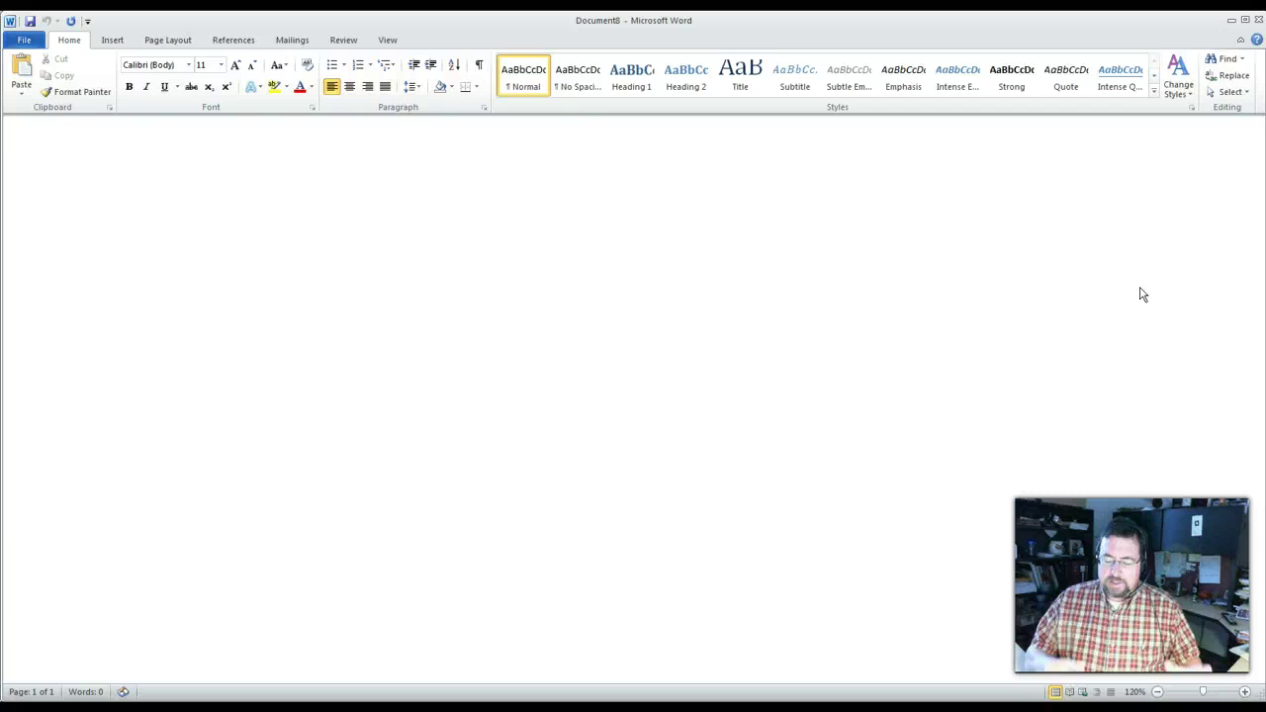
key(ctrl+v)
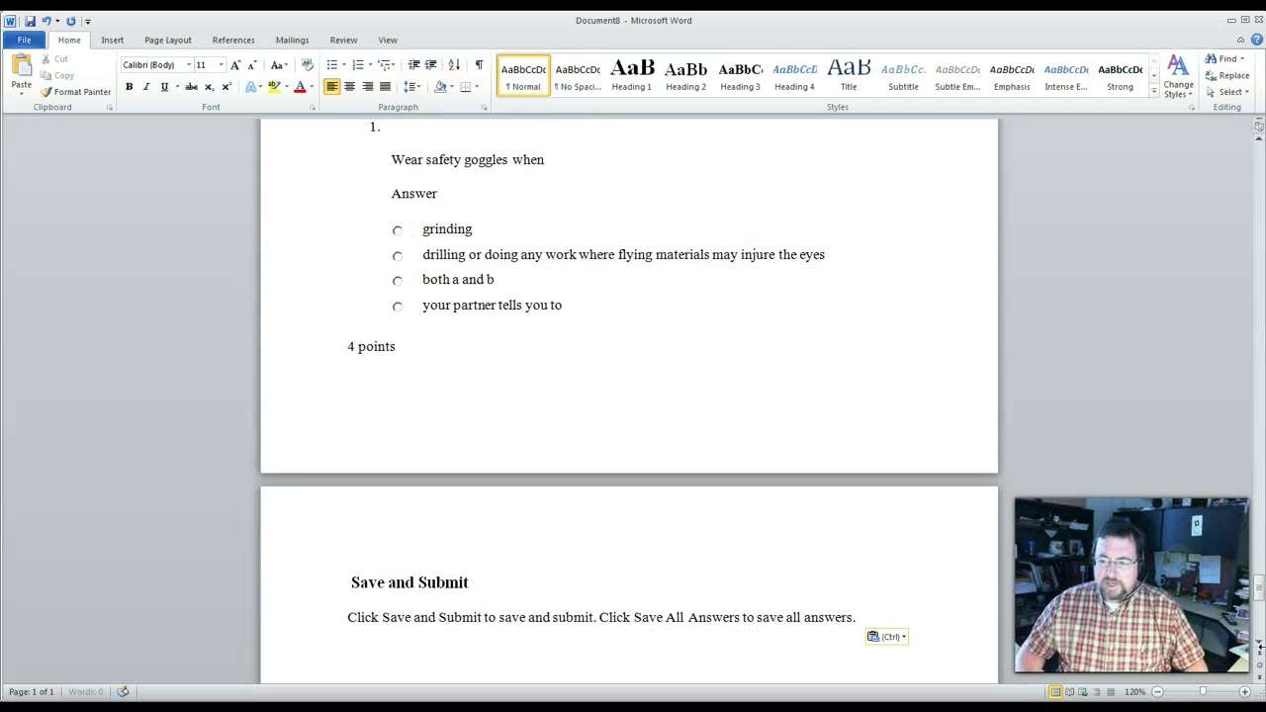
drag(1260, 589, 1261, 158)
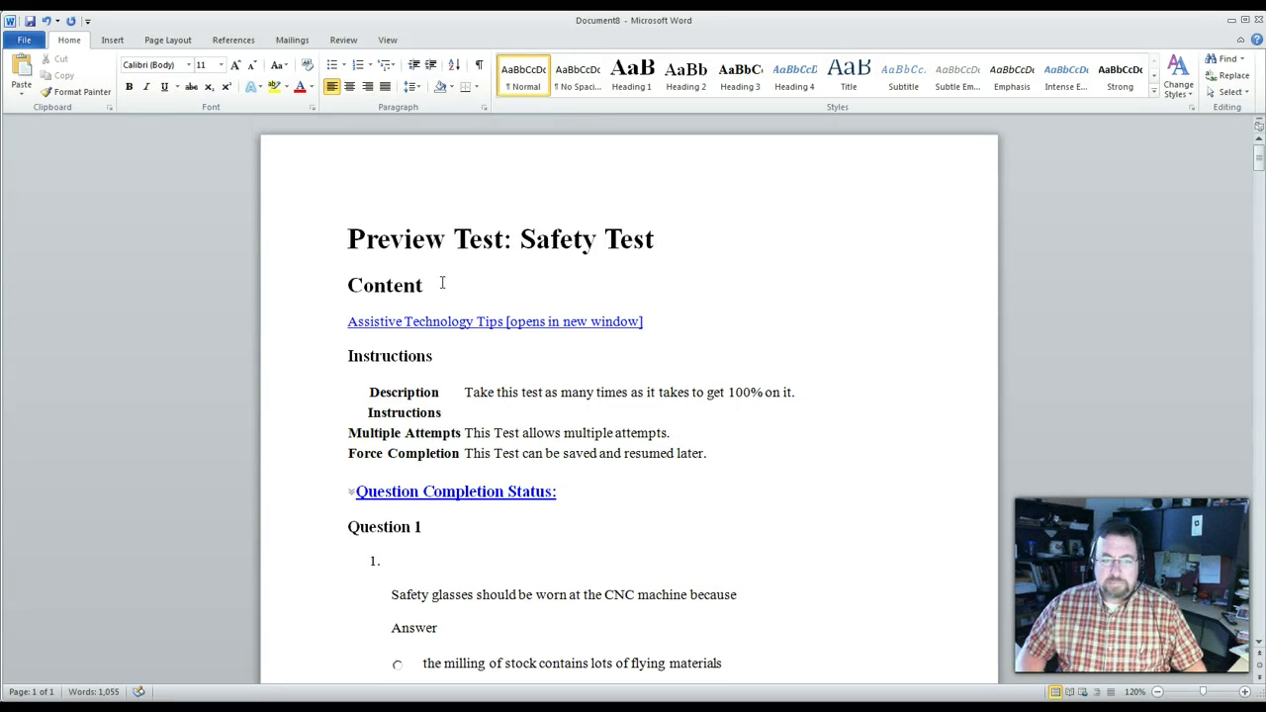
scroll(462, 295, down, 1)
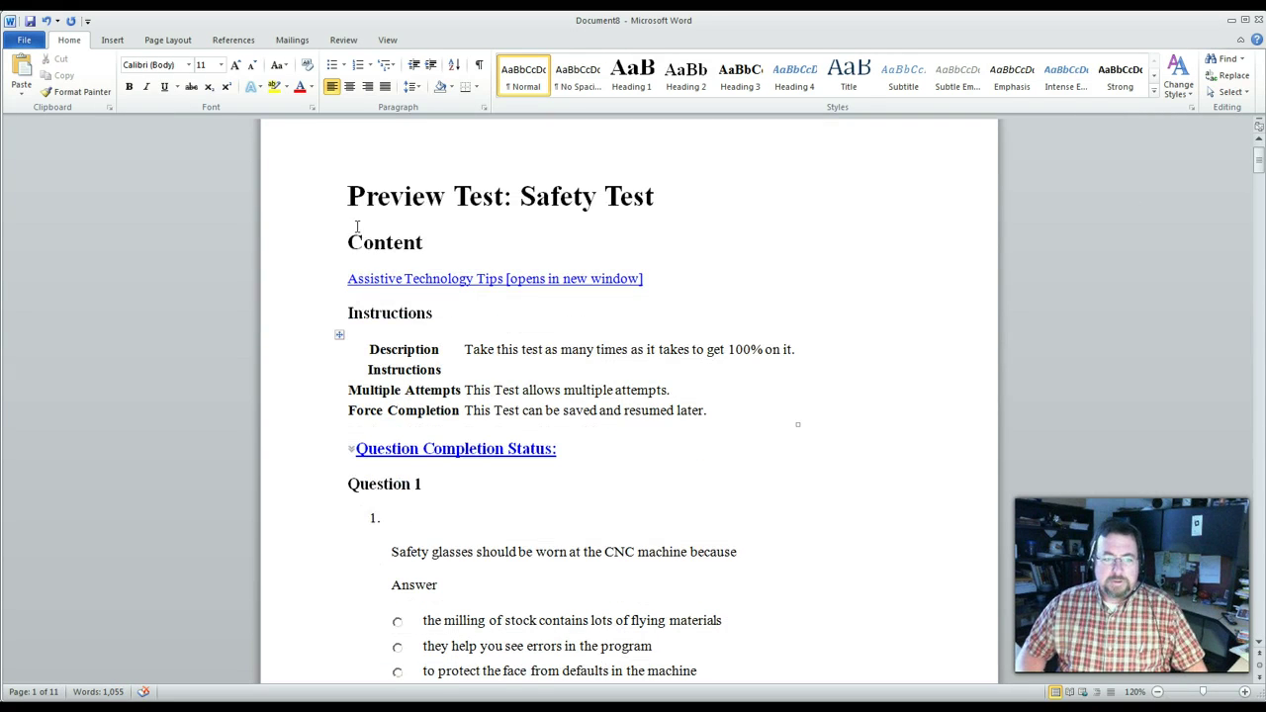
scroll(455, 433, down, 2)
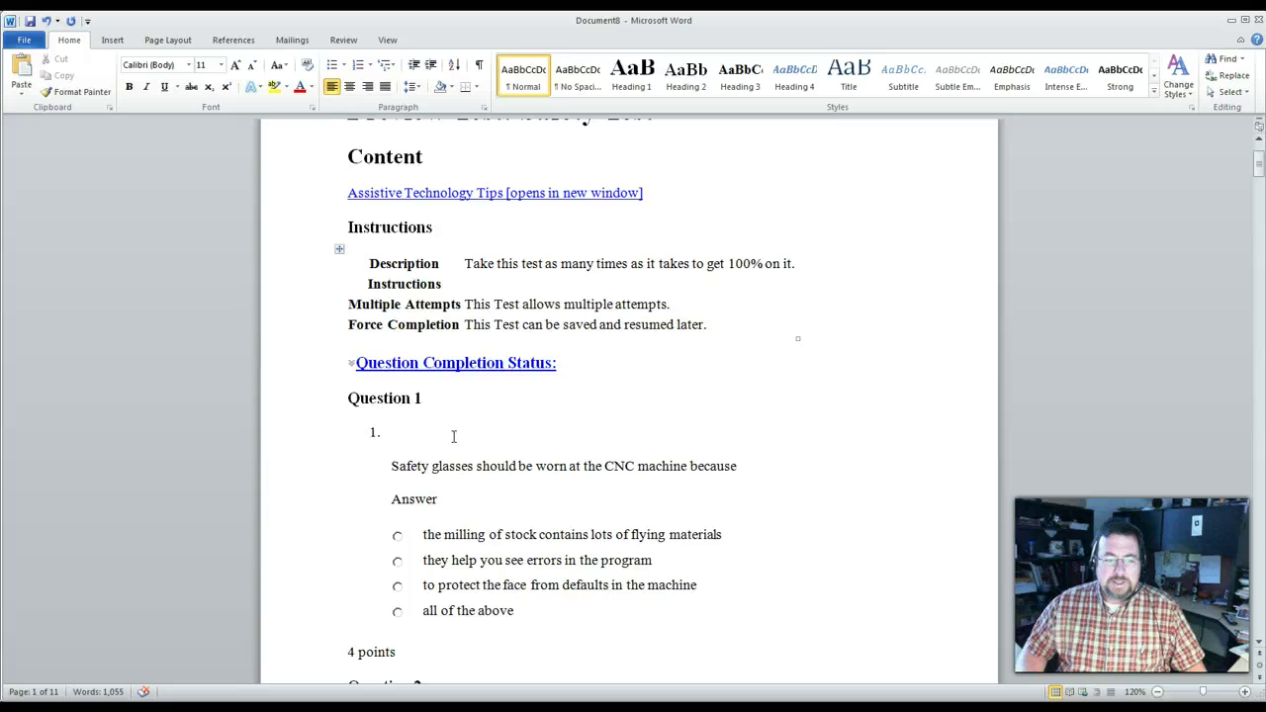
scroll(470, 542, down, 1)
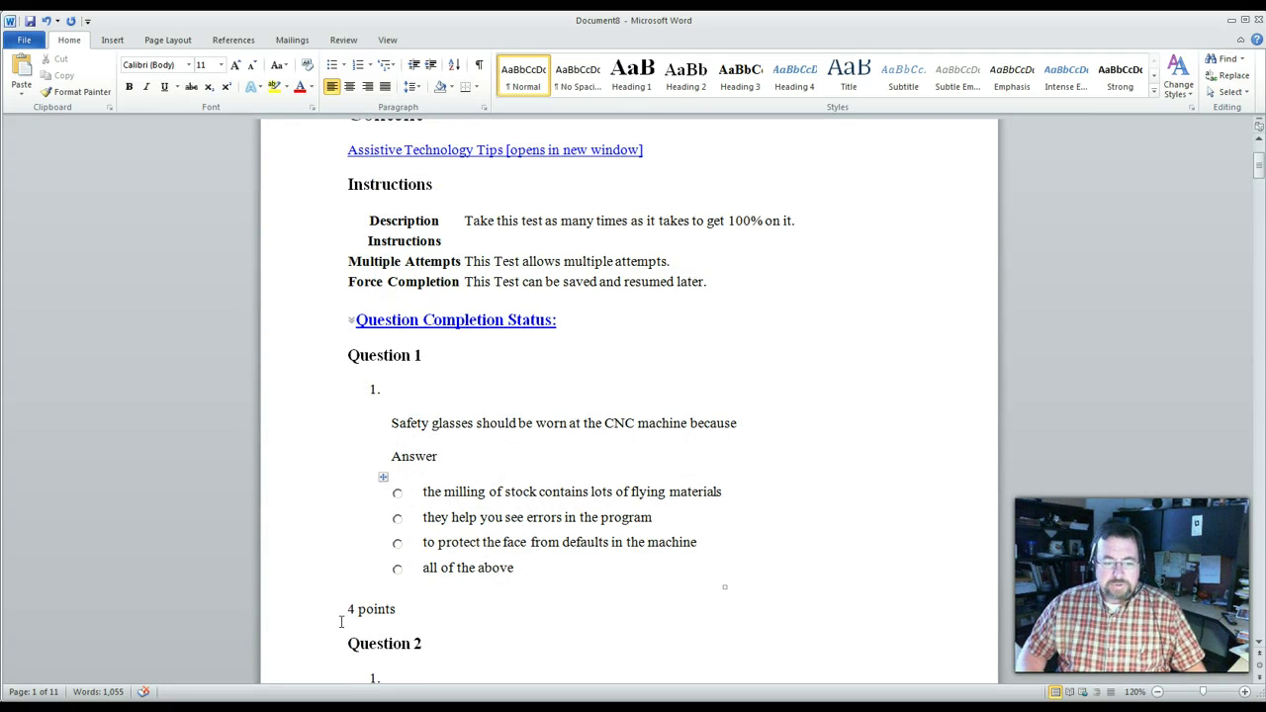
drag(1258, 165, 1254, 341)
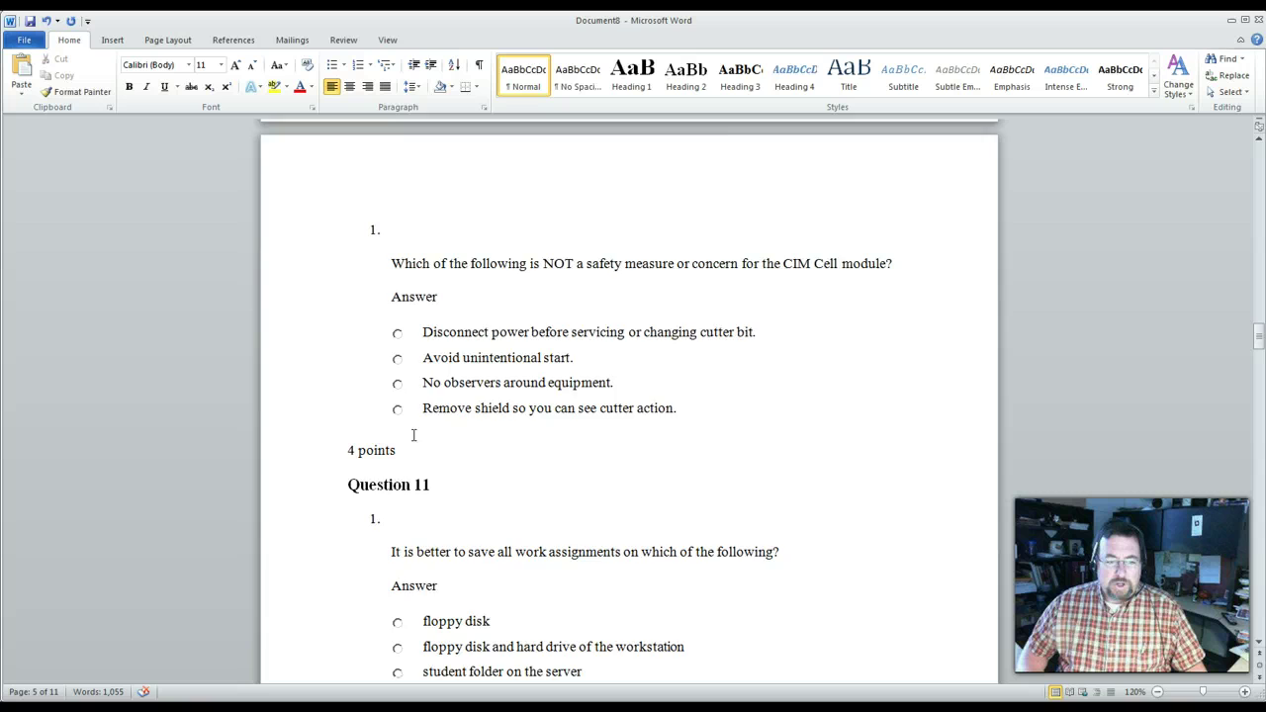
scroll(462, 448, down, 10)
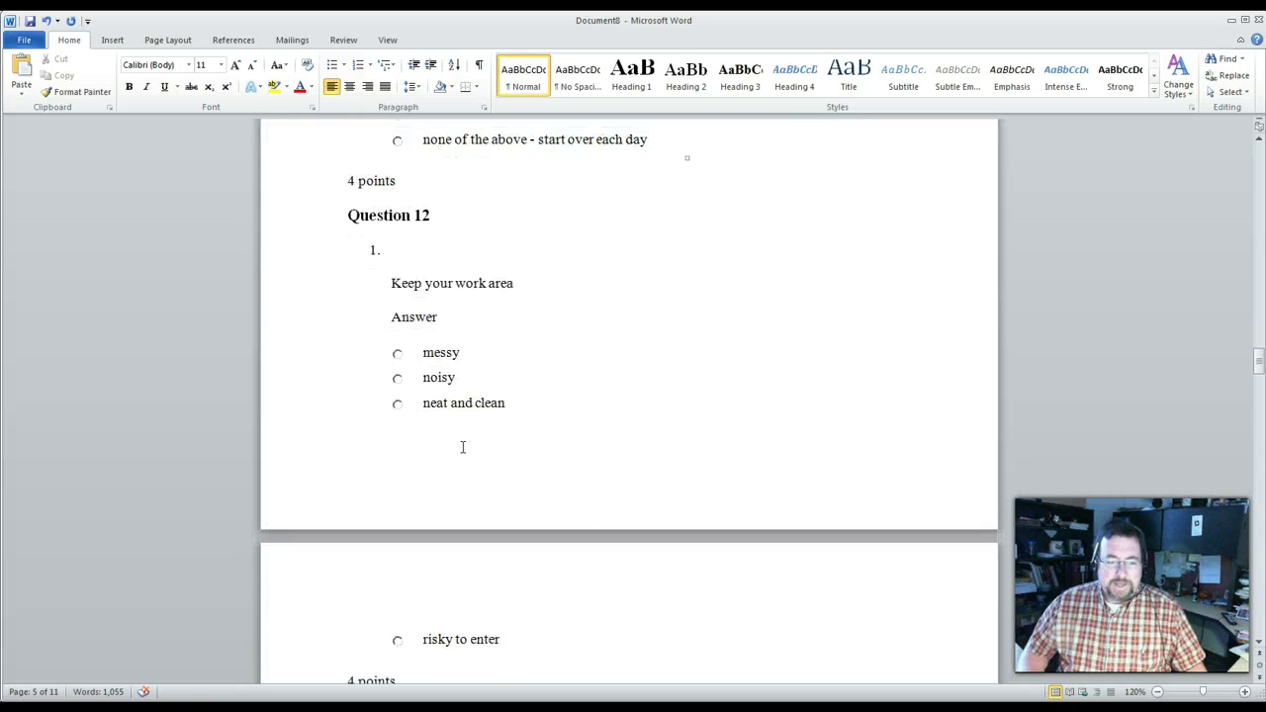
scroll(462, 448, up, 4)
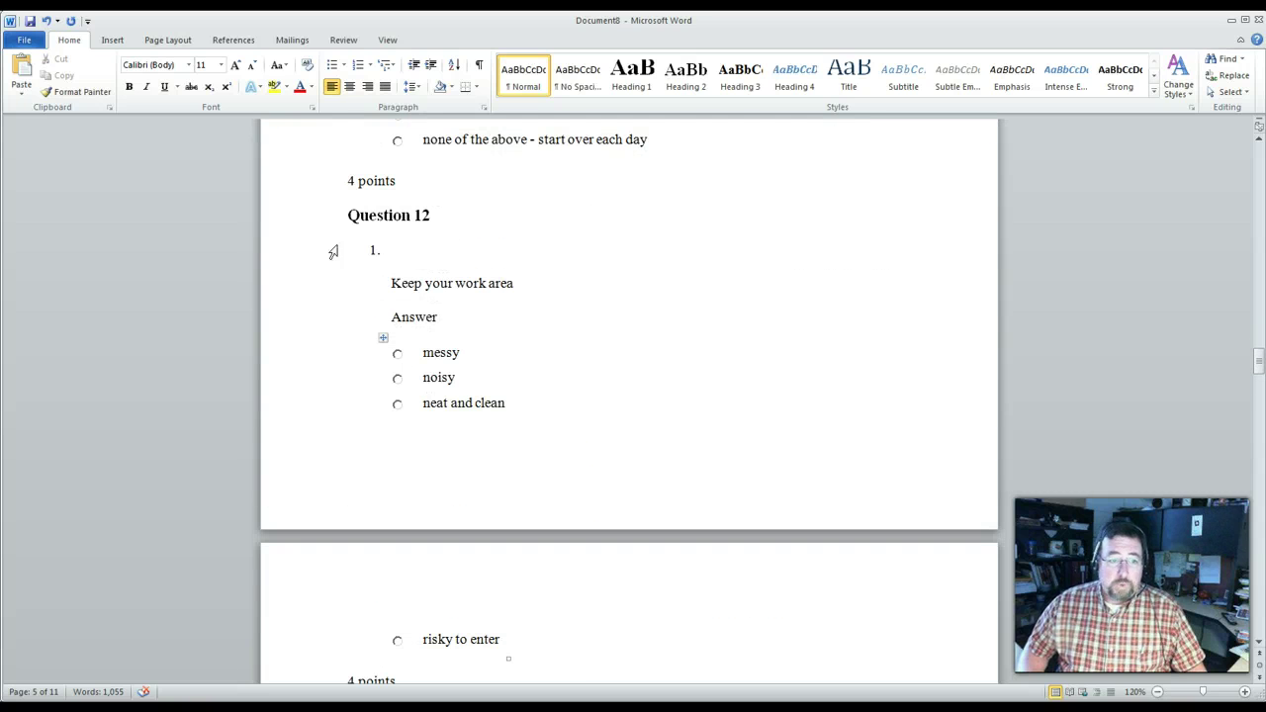
click(349, 214)
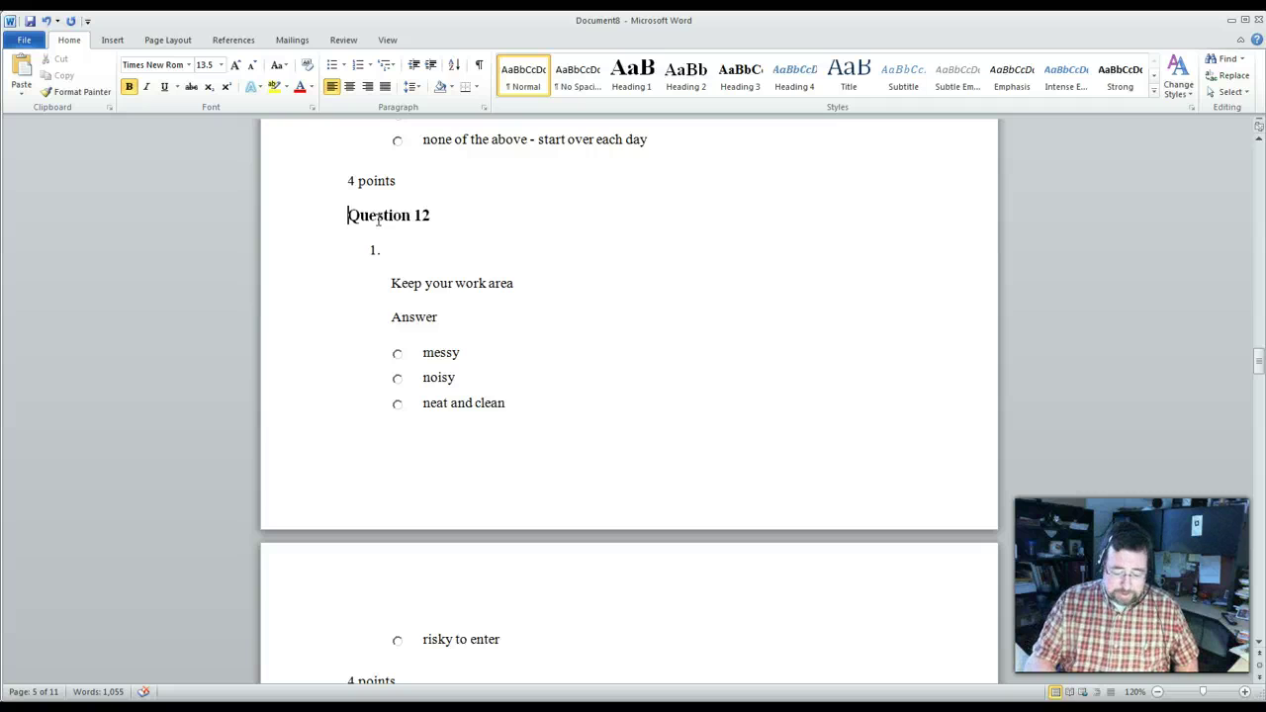
key(ctrl+Return)
scroll(735, 484, down, 3)
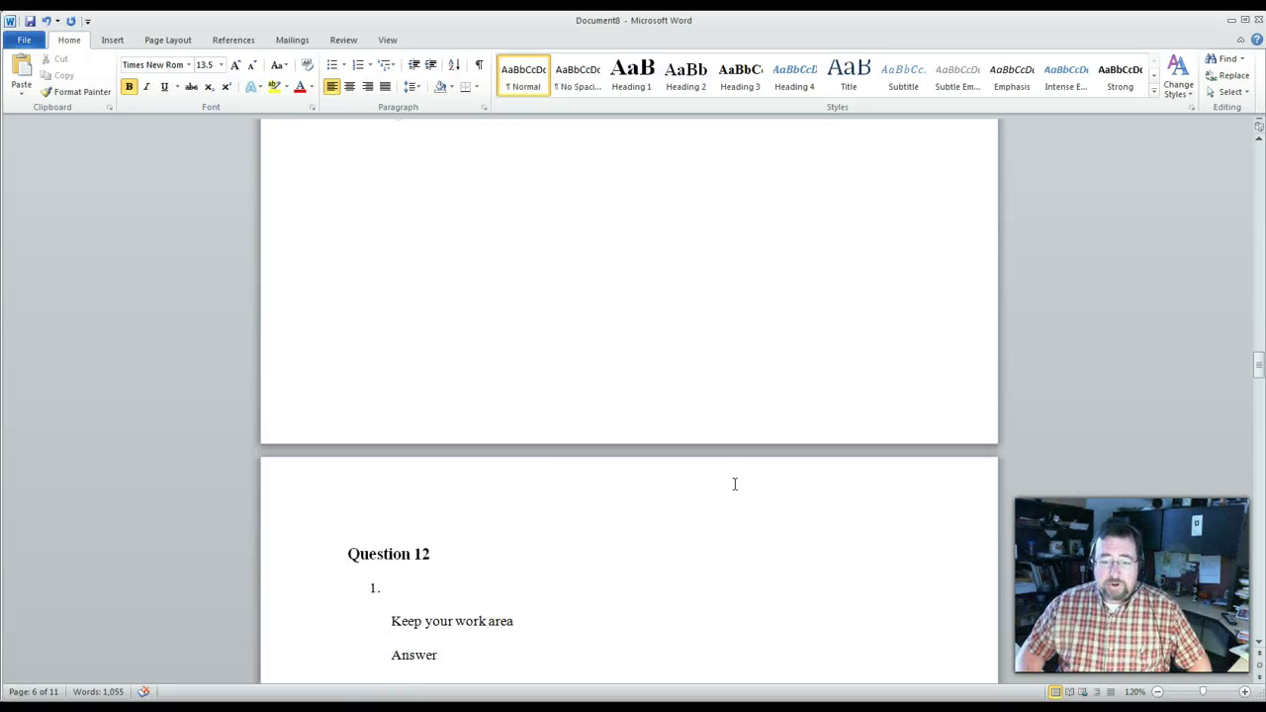
scroll(742, 495, down, 7)
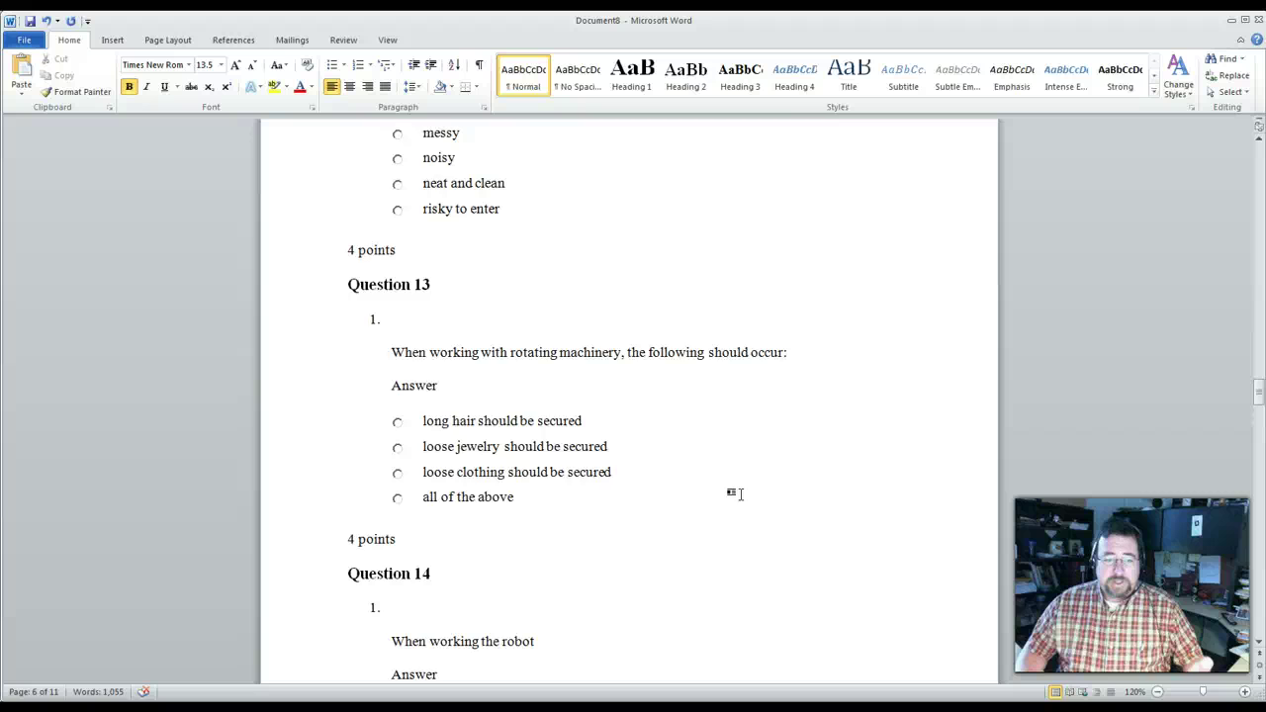
scroll(741, 494, down, 3)
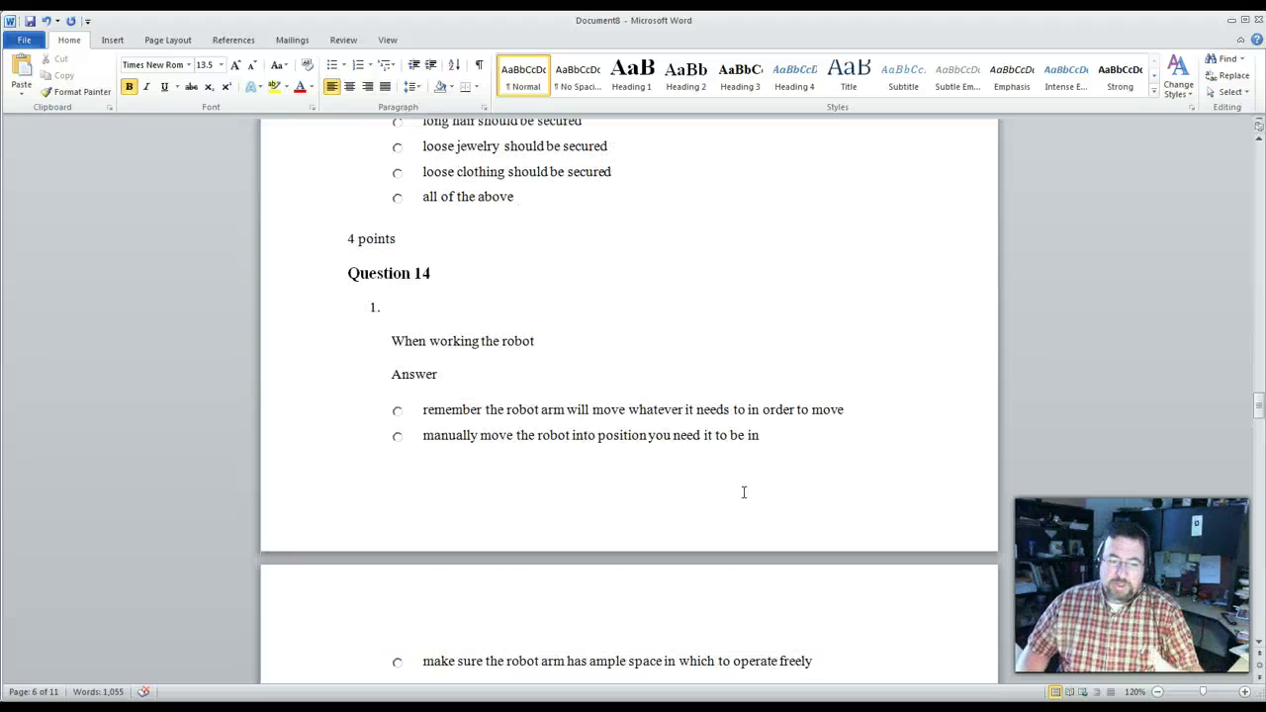
scroll(744, 491, down, 11)
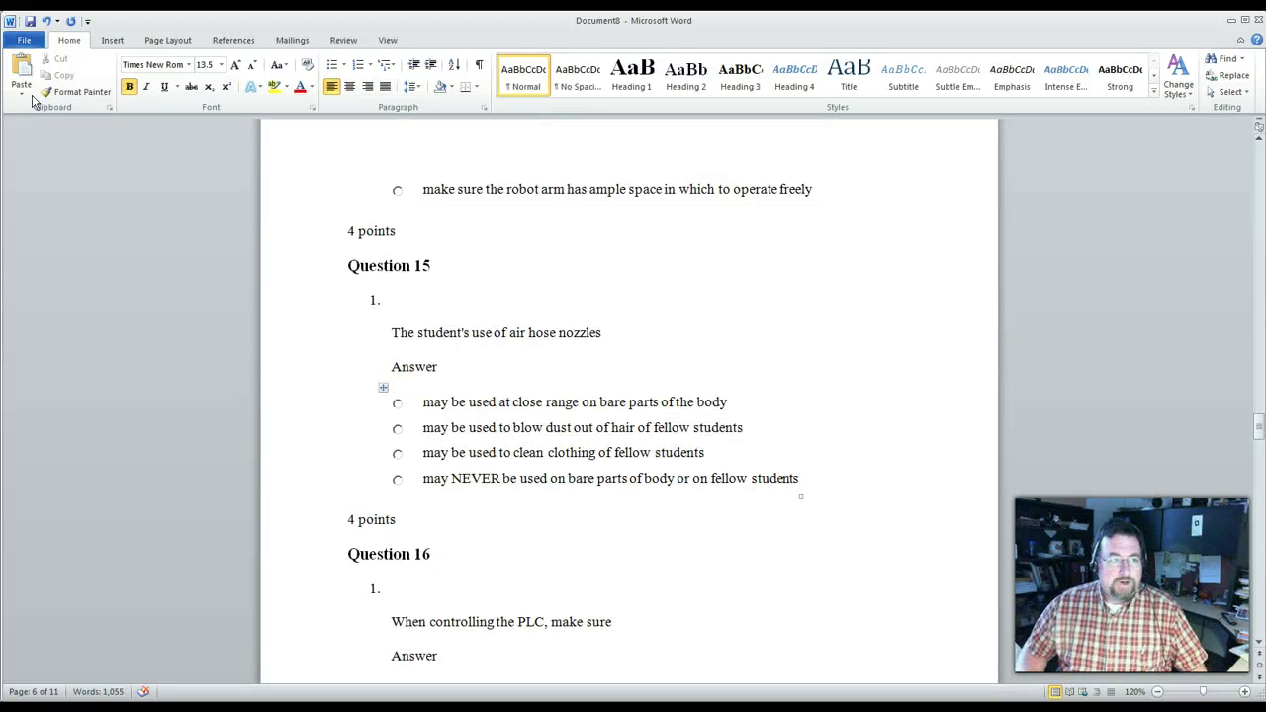
- Save the document in Documents as 'Preview Test Hardcopy', fixing the misspelled name
click(30, 20)
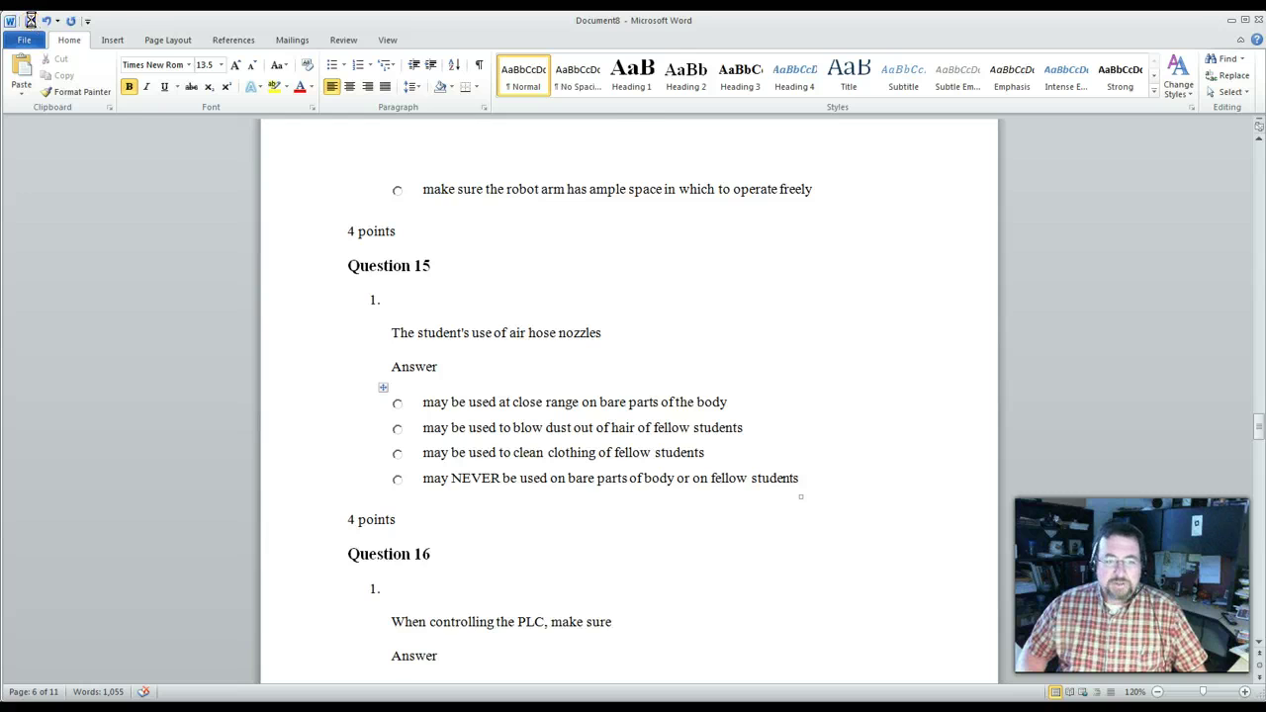
click(191, 303)
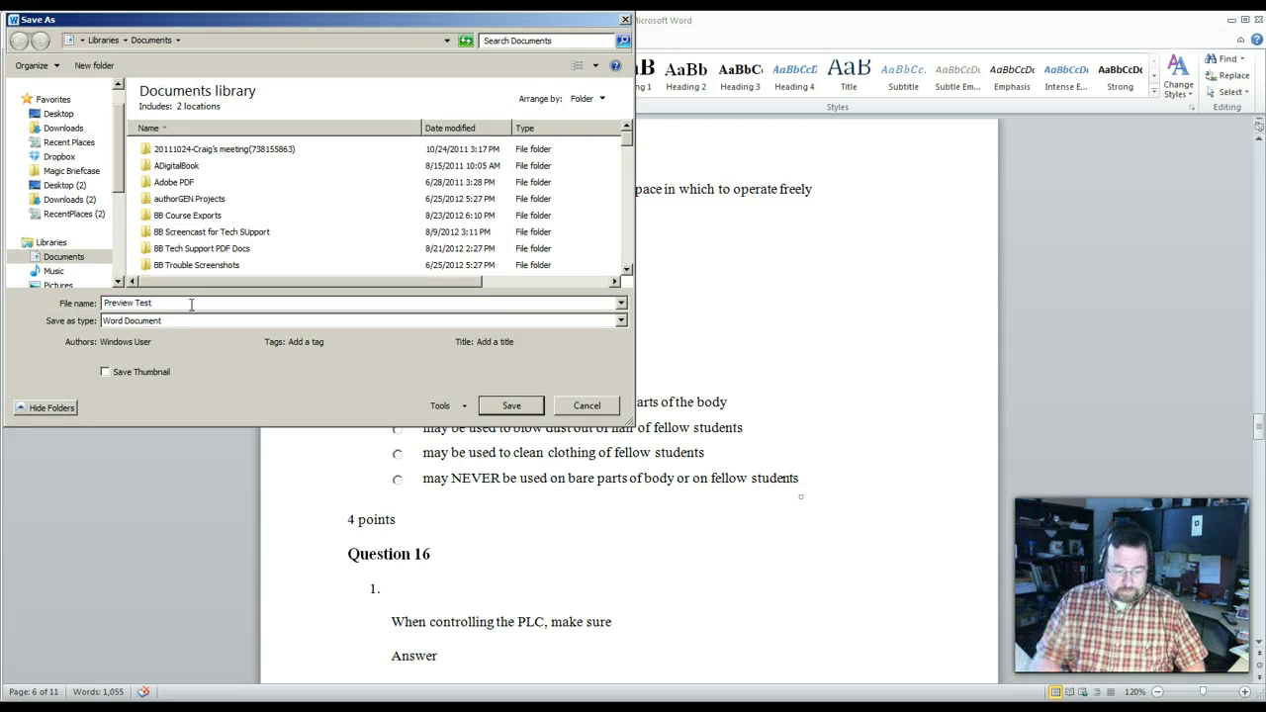
text(Harcopy)
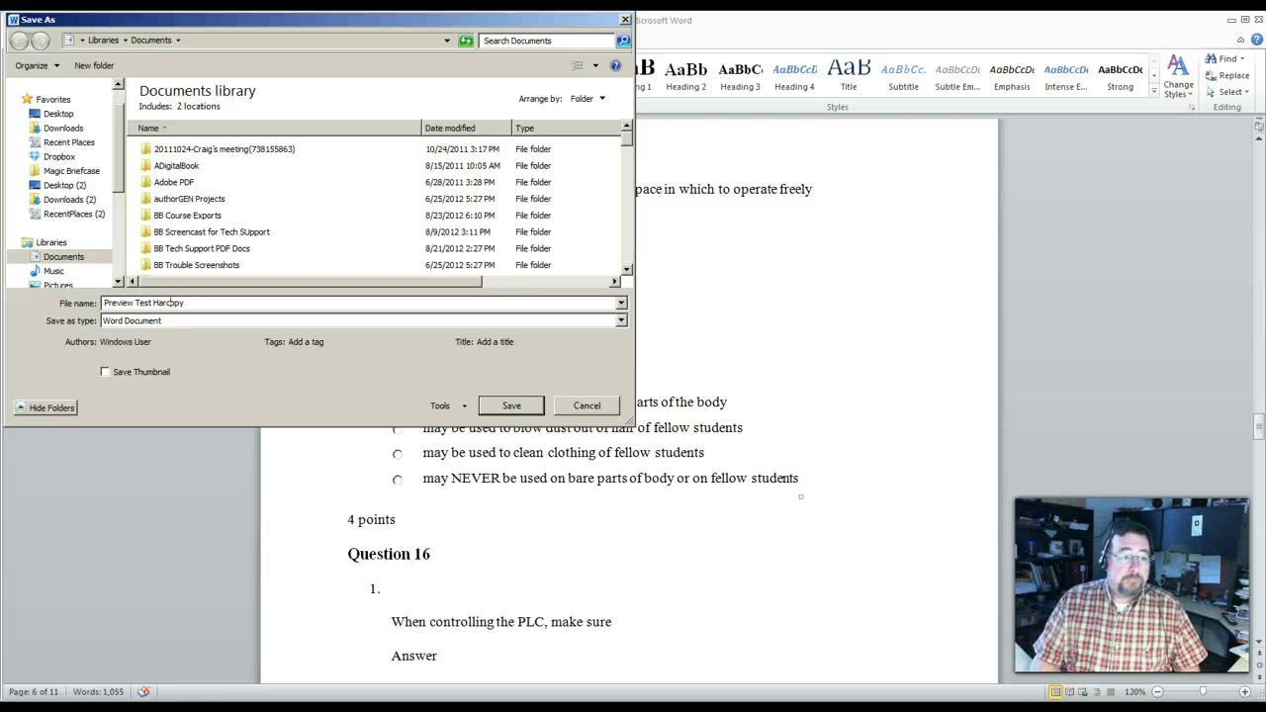
click(170, 303)
text(d)
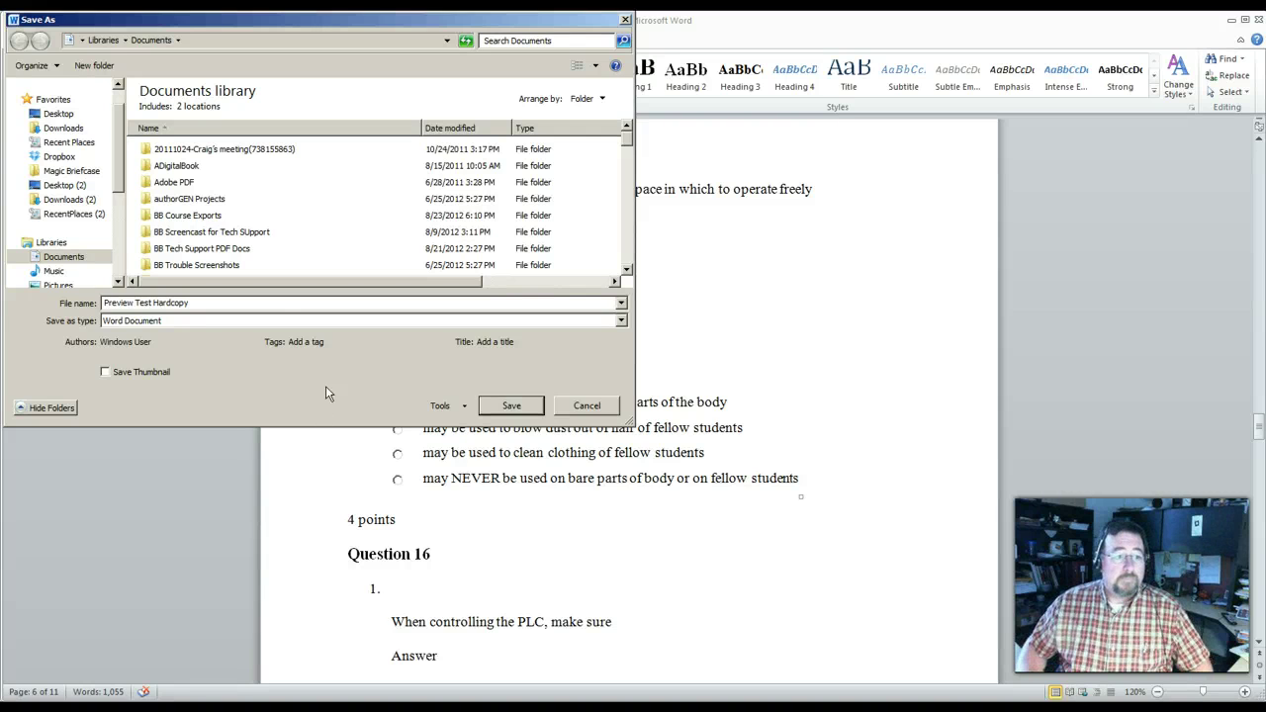
click(506, 405)
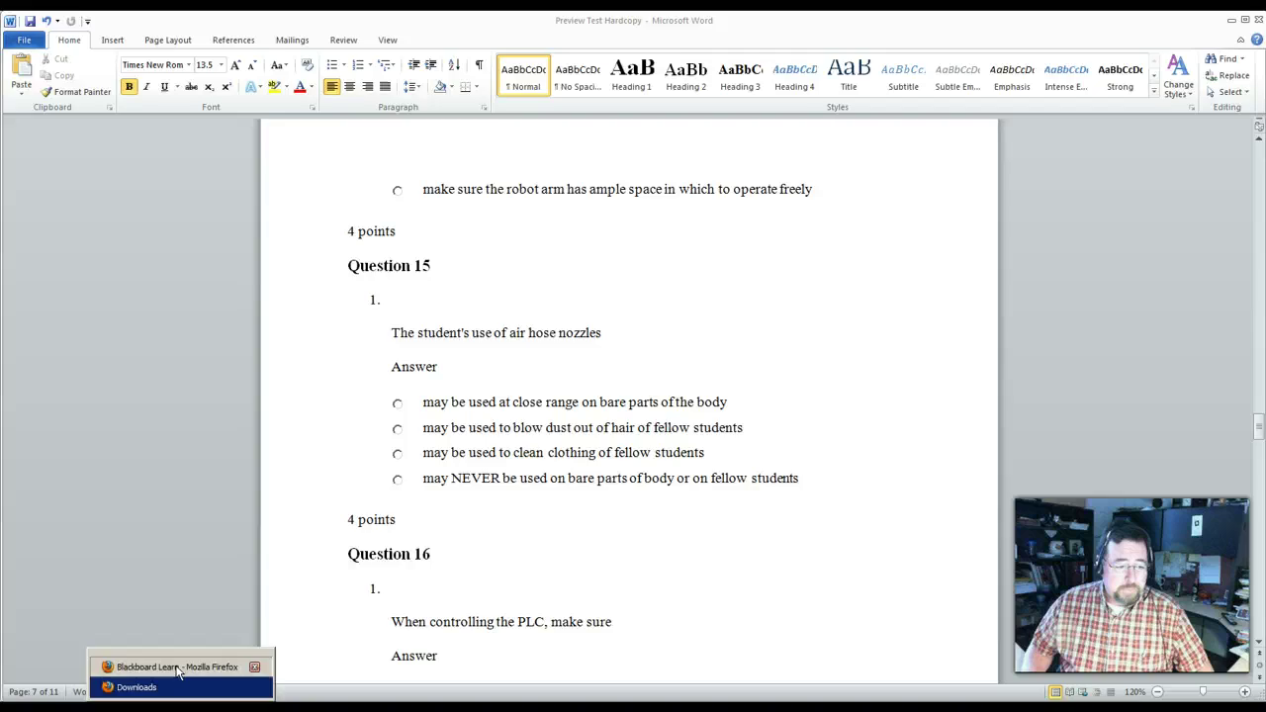
- Reselect and copy the Safety Test from its title through Question 25, then return to Preview Test Hardcopy
click(173, 667)
click(876, 458)
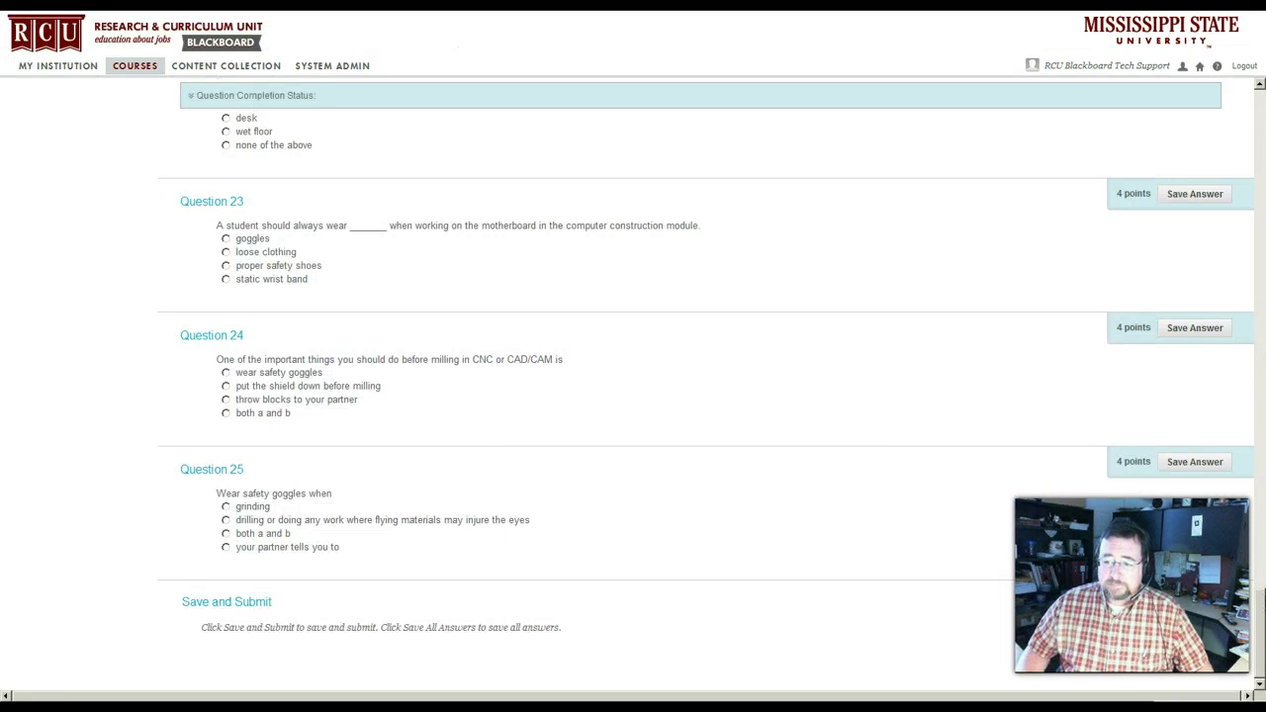
scroll(876, 458, up, 20)
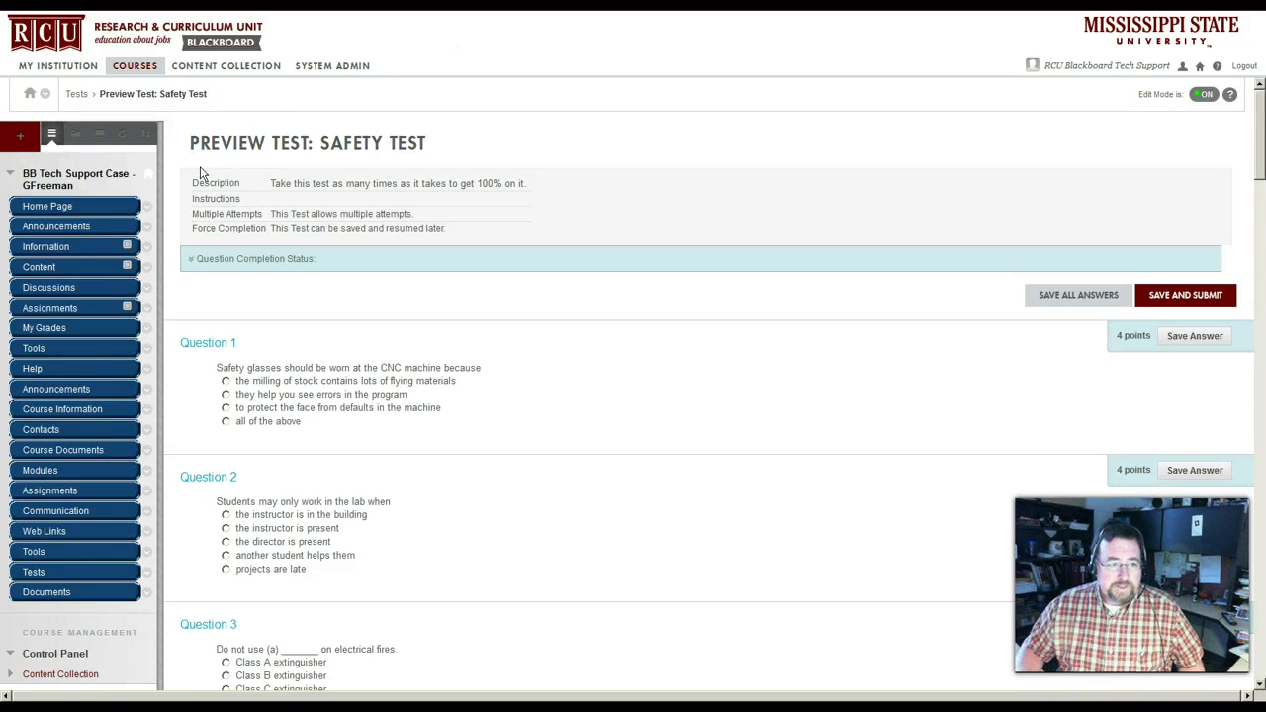
drag(188, 142, 577, 634)
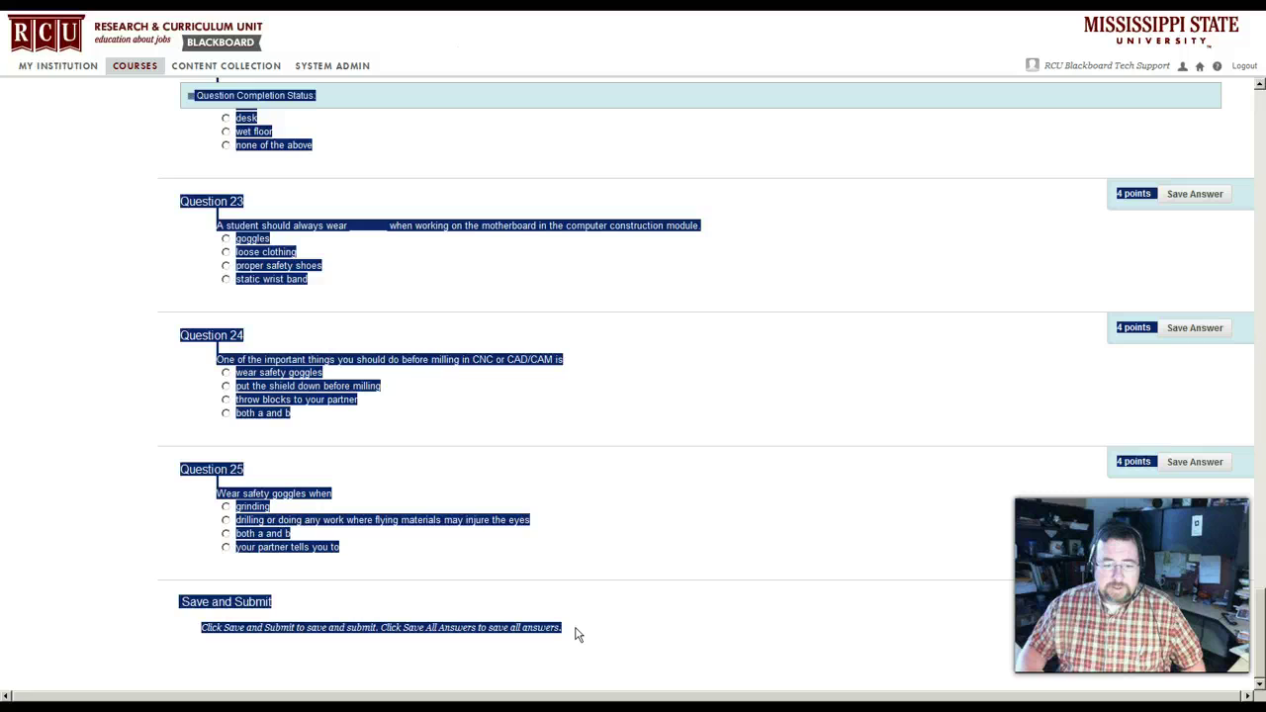
right_click(553, 633)
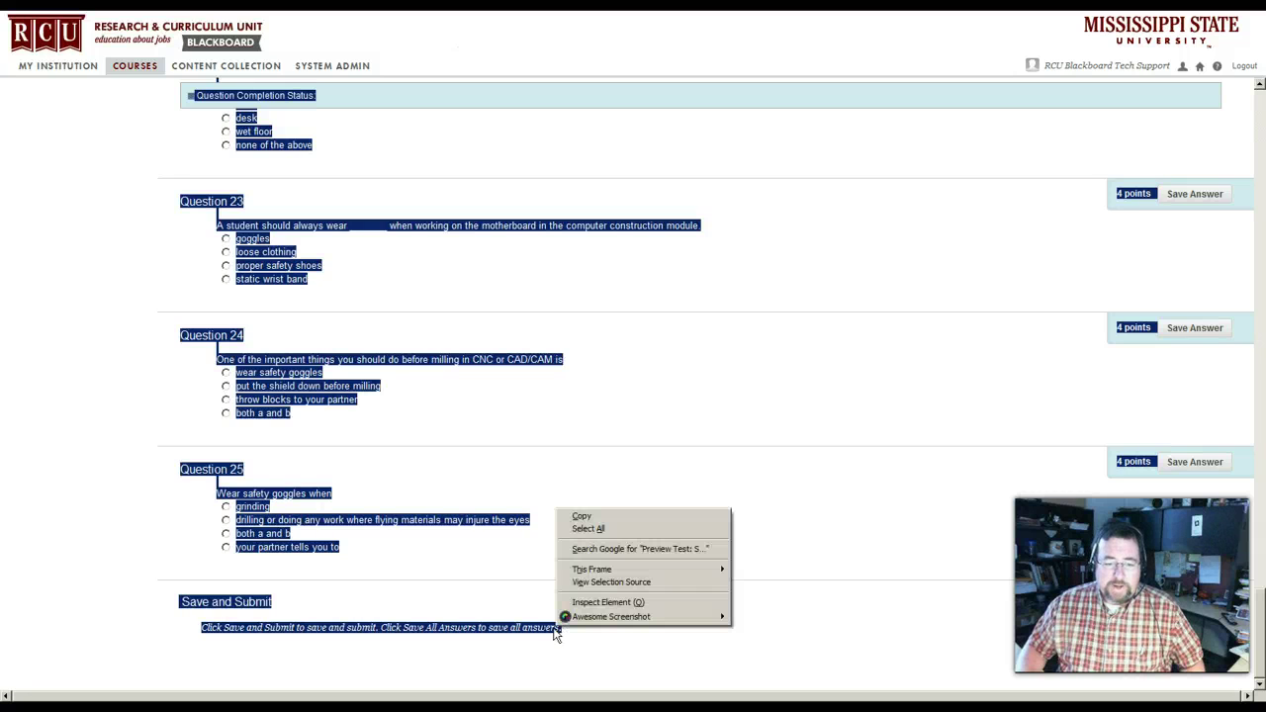
click(614, 515)
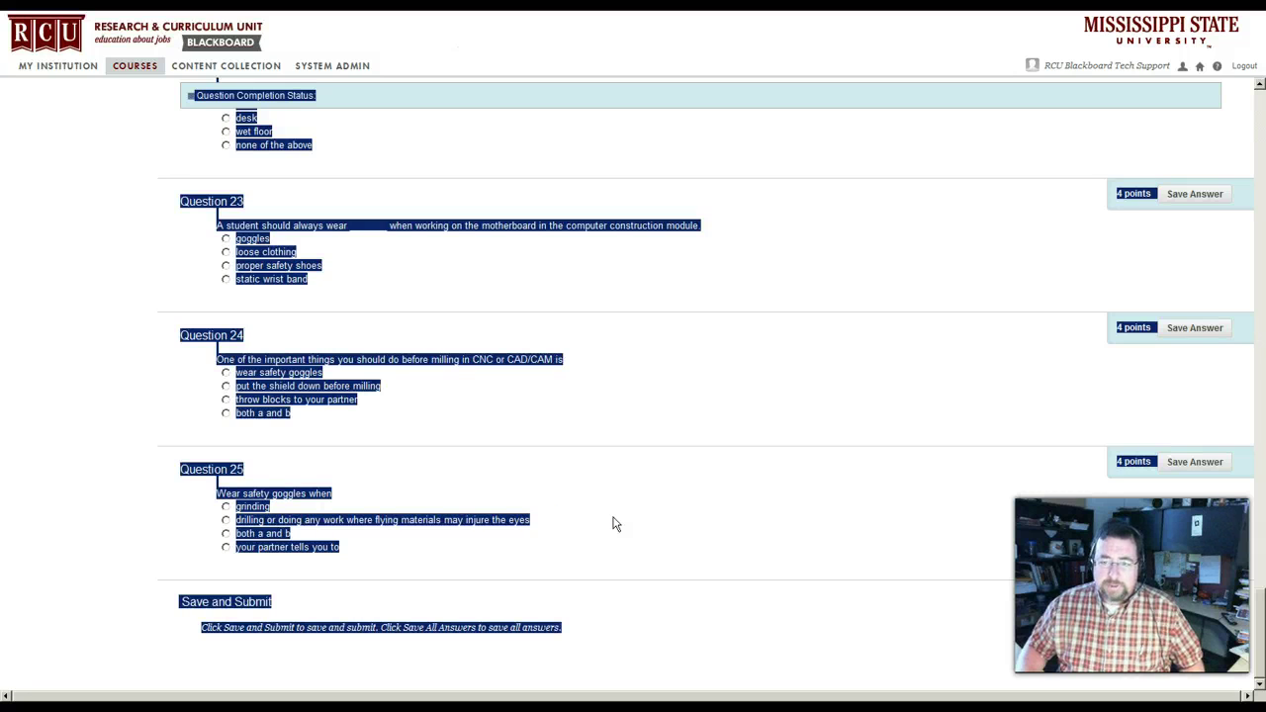
click(331, 704)
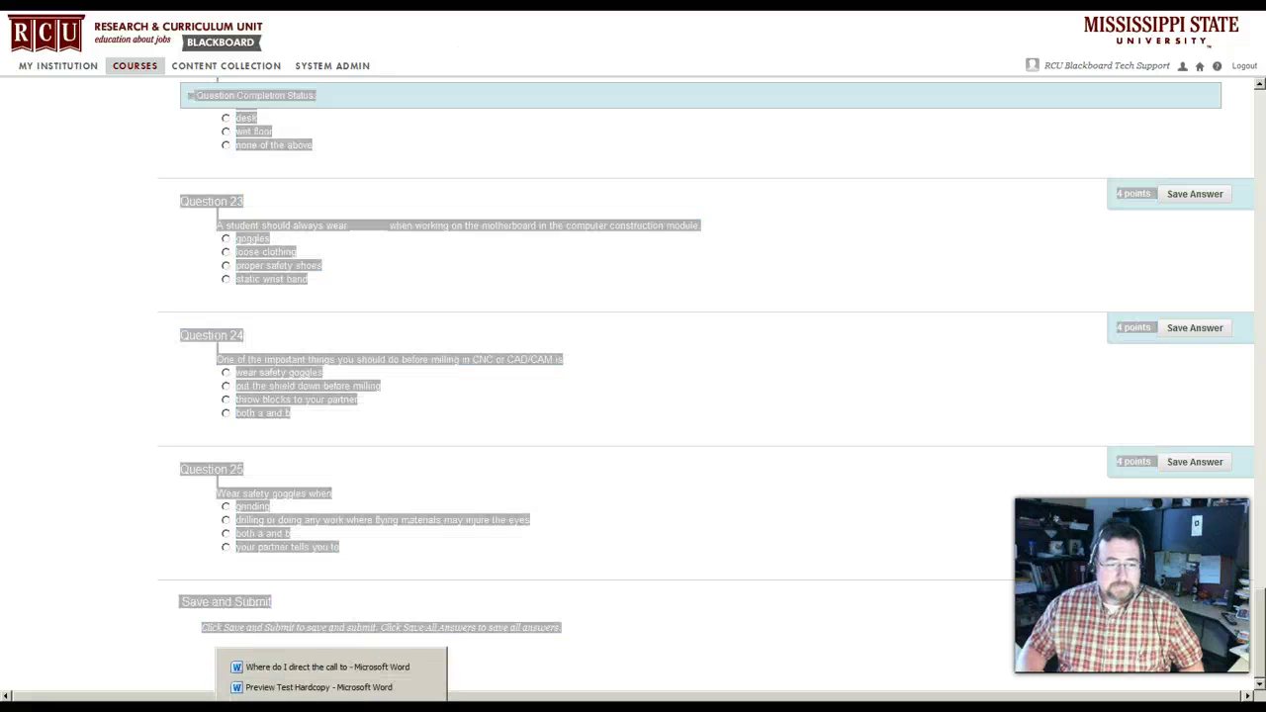
click(318, 686)
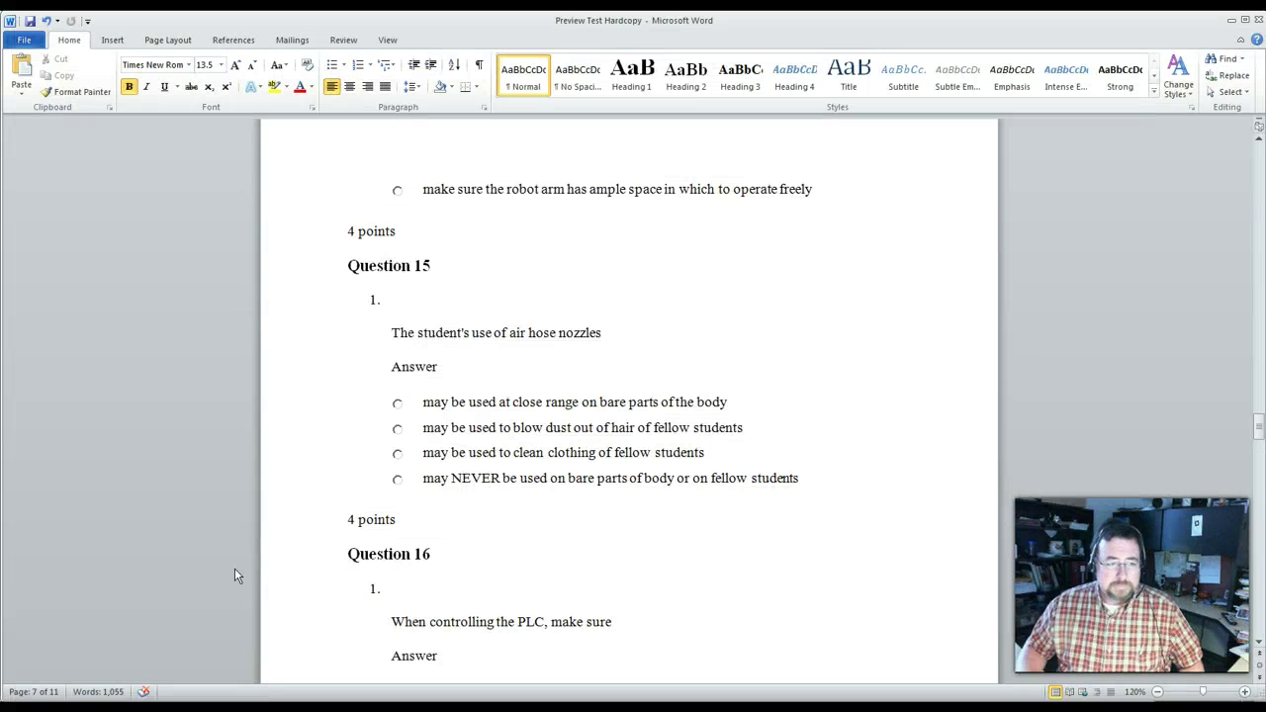
- Create a new blank document, Document9, from the File menu's New page
click(25, 41)
click(33, 213)
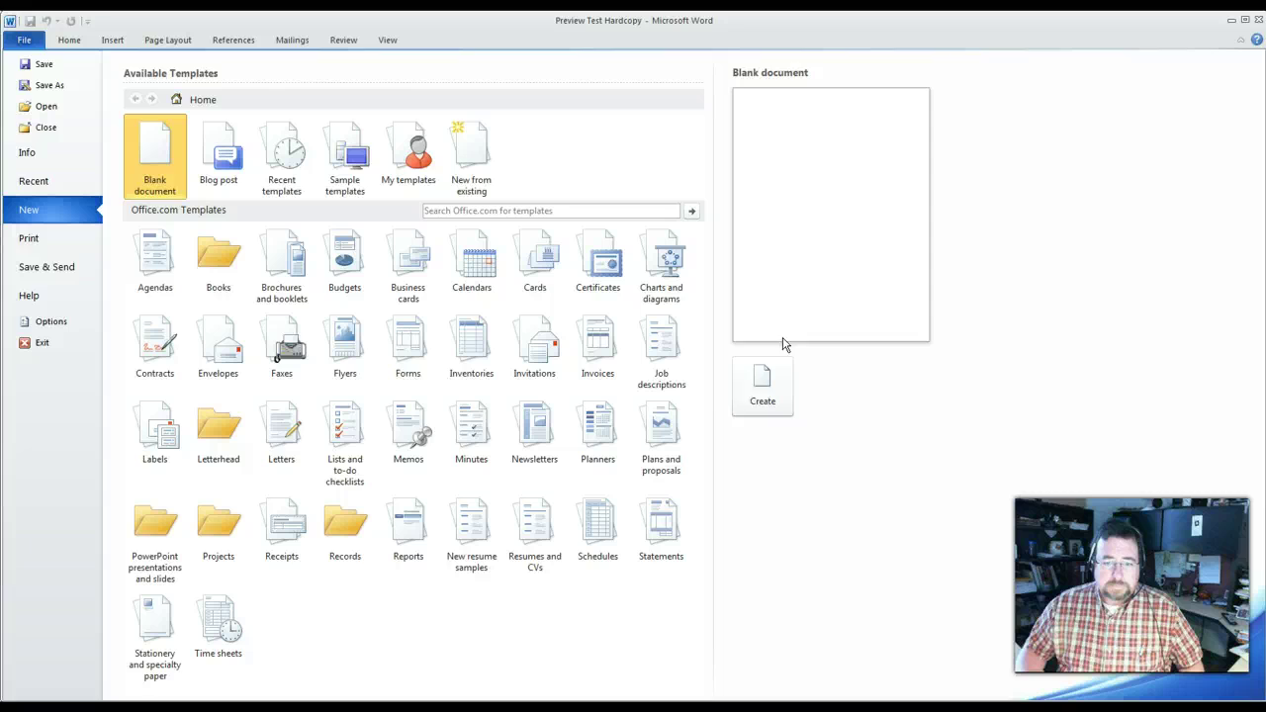
click(761, 395)
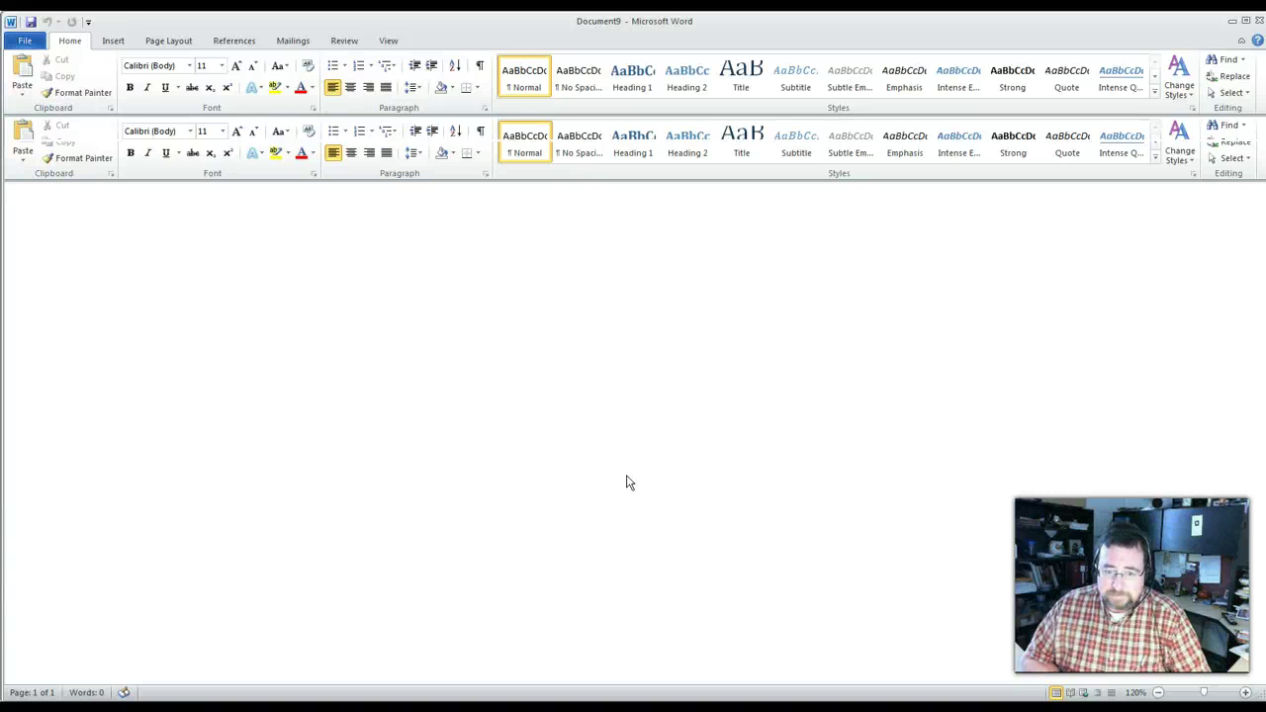
- Paste the copied test into Document9 and review it from the title and Question 1
key(ctrl+v)
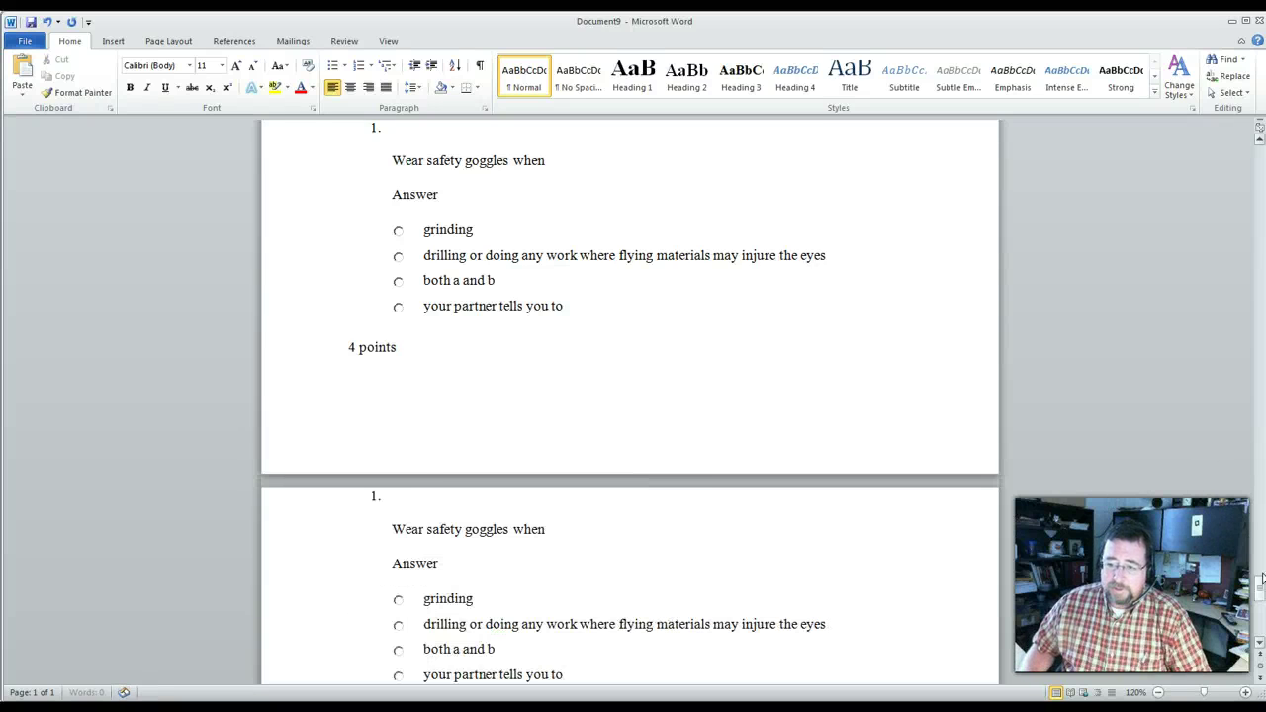
drag(1259, 590, 1259, 158)
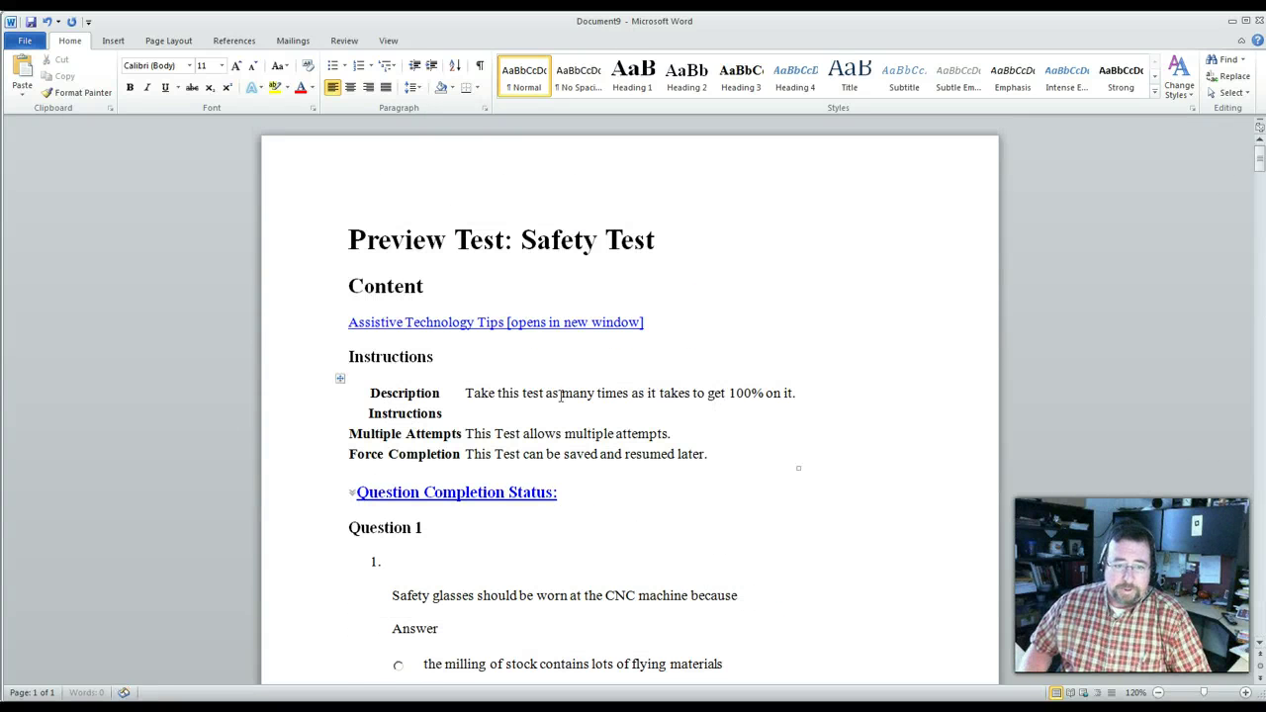
scroll(572, 391, down, 7)
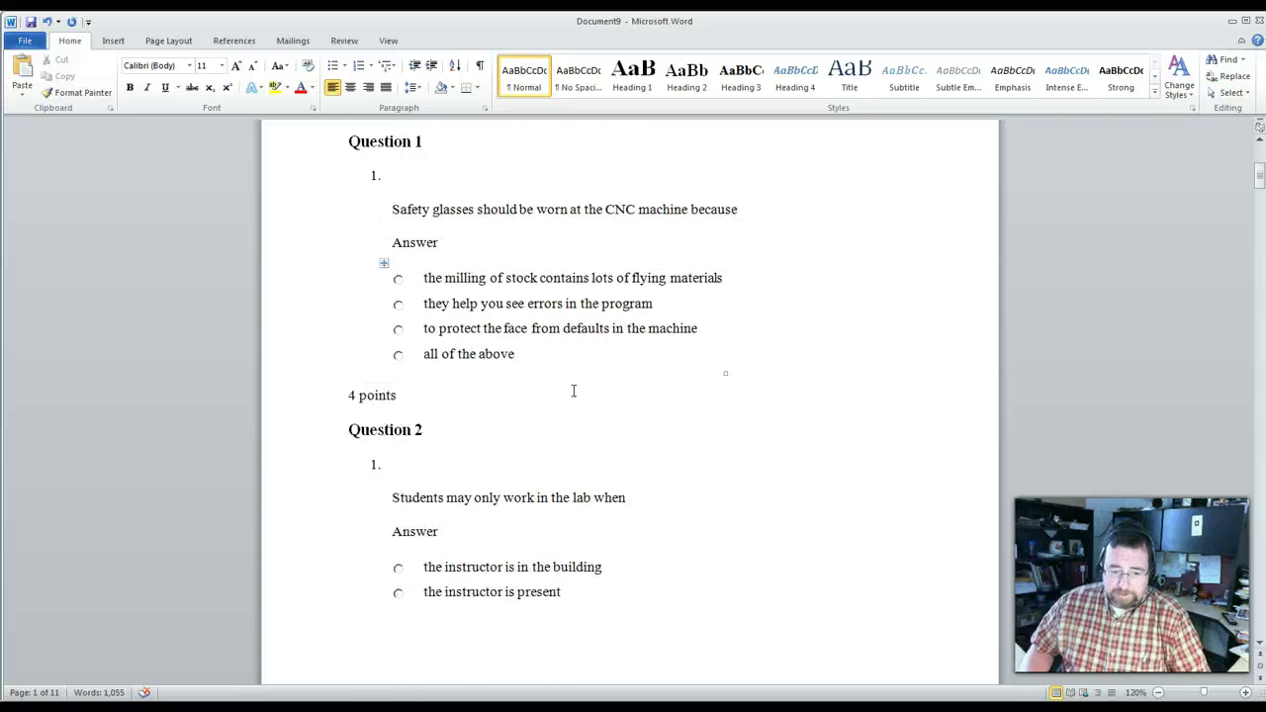